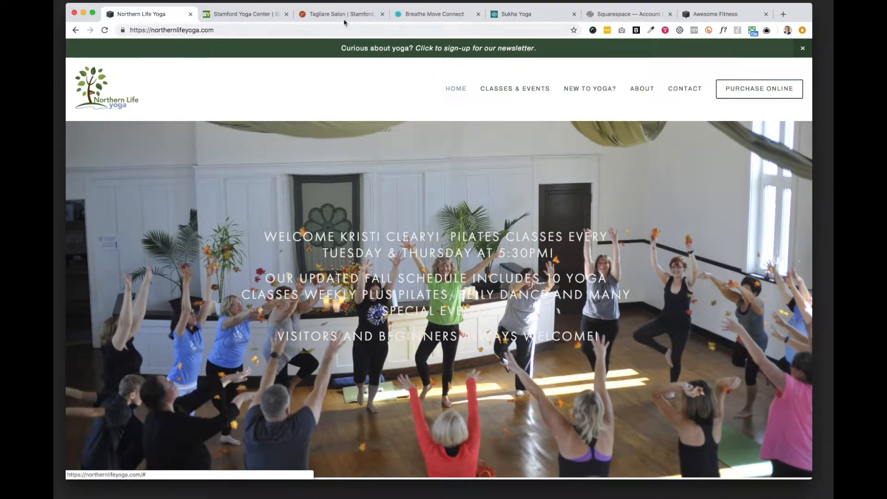
# Examine the announcement bars on the Stamford Yoga Center, Tagliare Salon, Breathe Move Connect and Sukha Yoga example websites
pyautogui.click(246, 15)
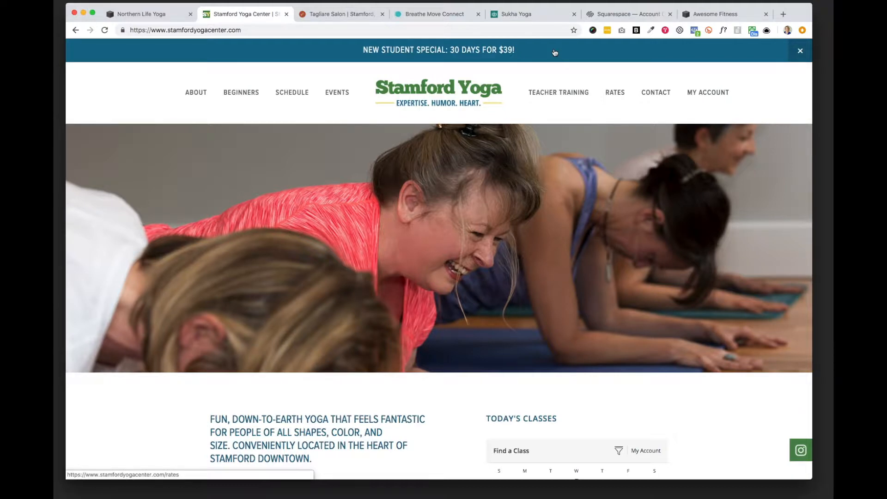
pyautogui.click(340, 16)
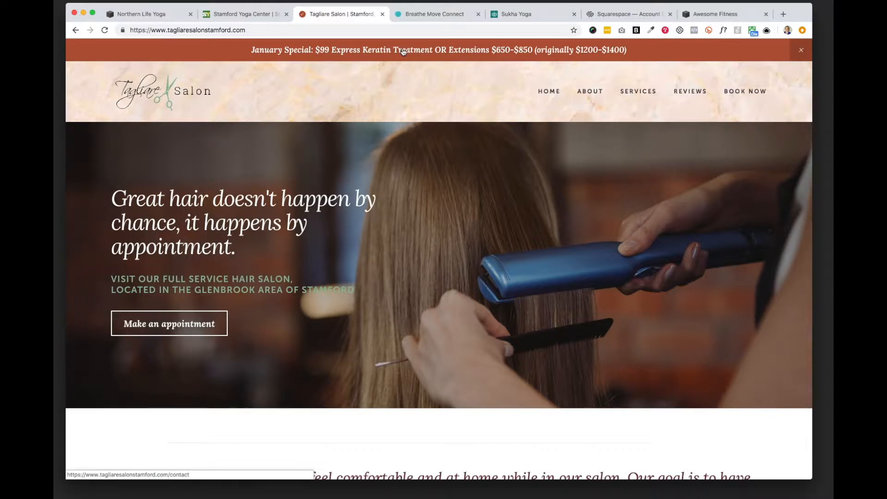
pyautogui.click(439, 14)
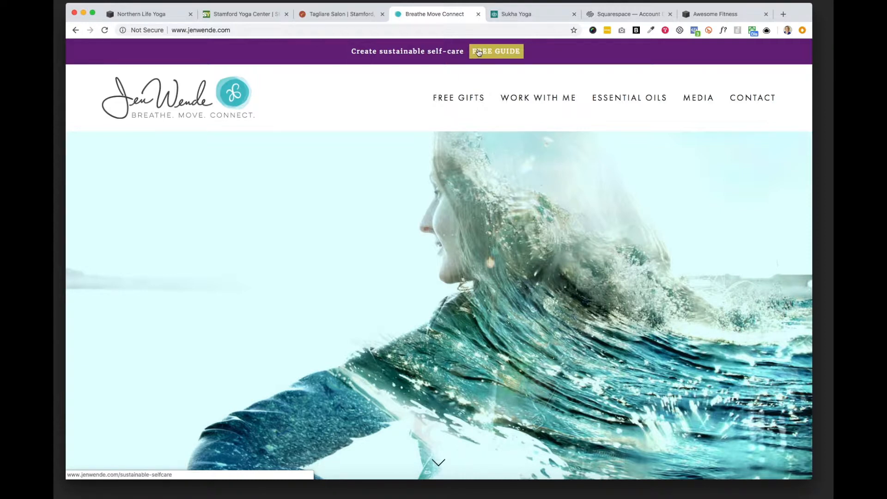
pyautogui.click(533, 14)
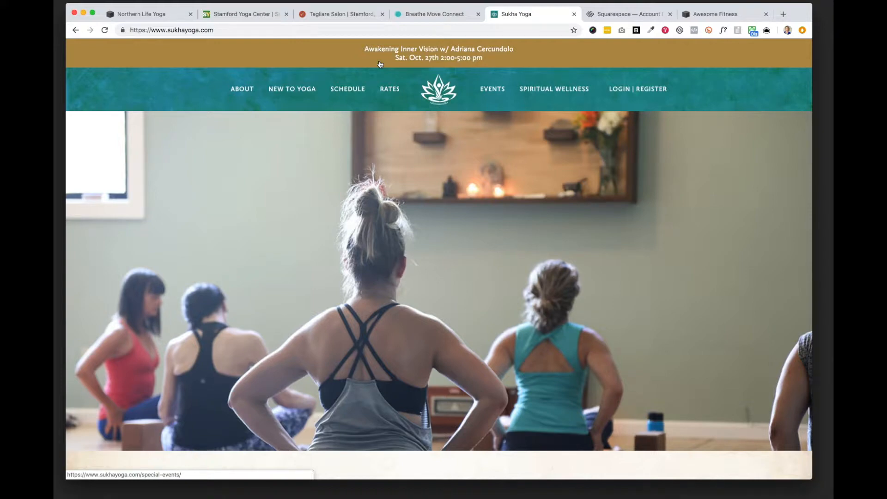
# Switch to the Awesome Fitness site in Squarespace and enable its announcement bar in the design settings
pyautogui.click(712, 14)
pyautogui.moveTo(543, 152)
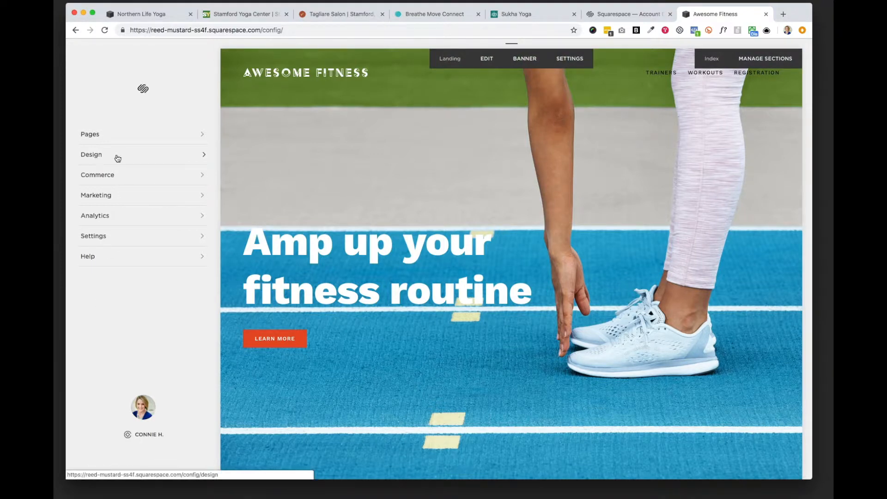
pyautogui.click(201, 157)
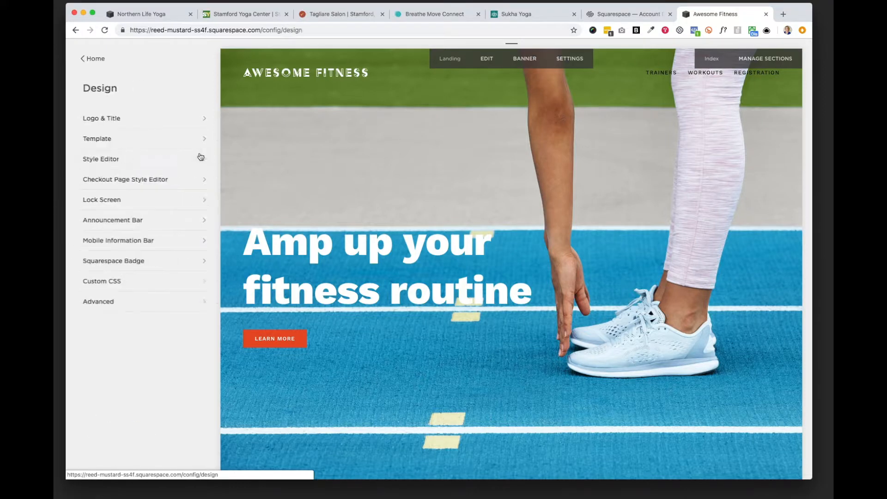
pyautogui.click(122, 220)
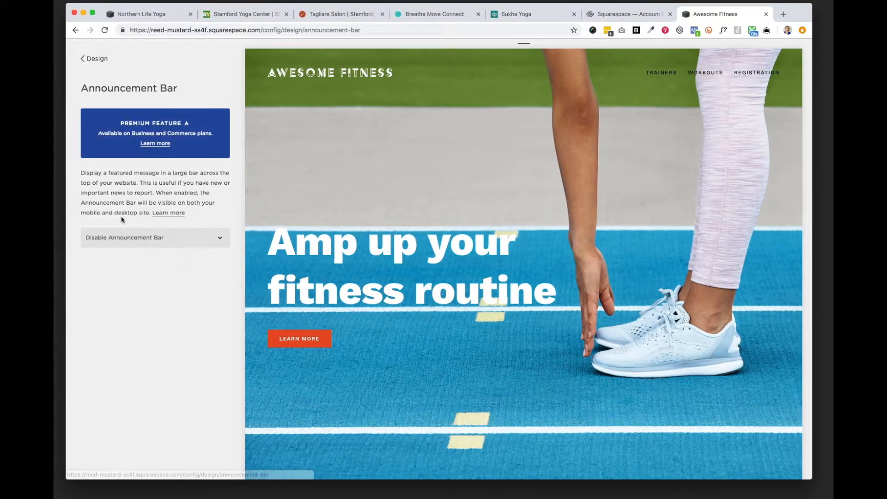
pyautogui.click(221, 241)
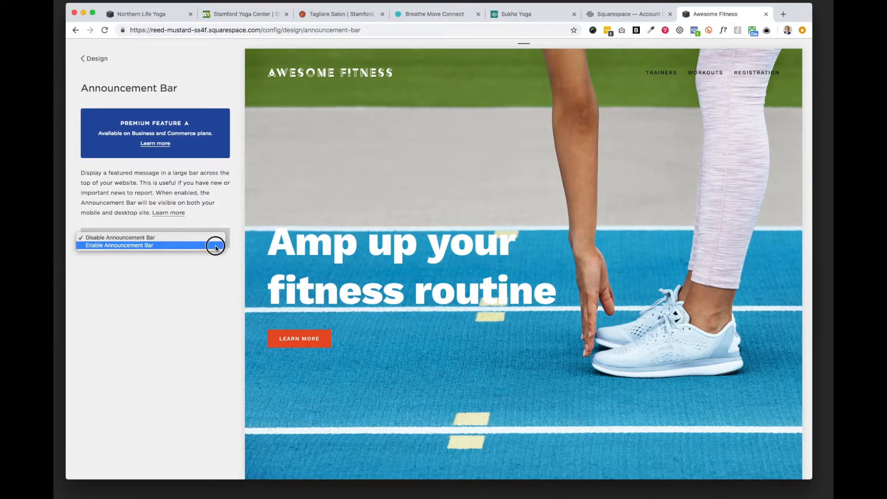
pyautogui.click(216, 245)
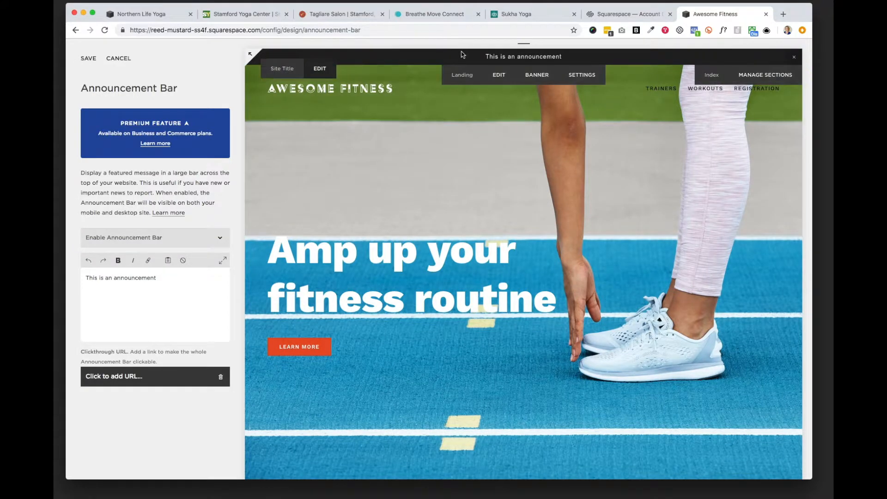
# Replace the placeholder announcement text with "Join now and get your first 30 days for $39! Click here."
pyautogui.click(169, 279)
pyautogui.moveTo(169, 279); pyautogui.dragTo(72, 280)
pyautogui.write('Join now and get your first 30 days for $39! Click here.')
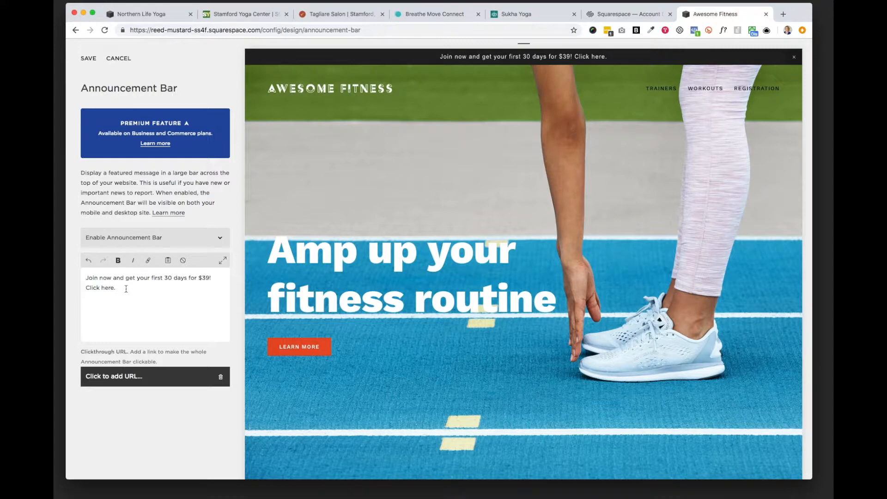
# Set the announcement bar's clickthrough URL to the site's unlinked Get Started page
pyautogui.click(120, 378)
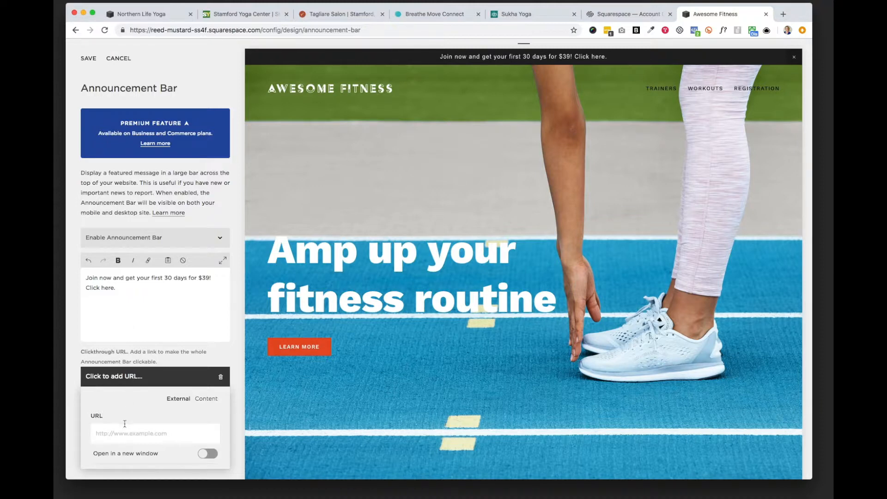
pyautogui.scroll(-1, 124, 422)
pyautogui.click(205, 389)
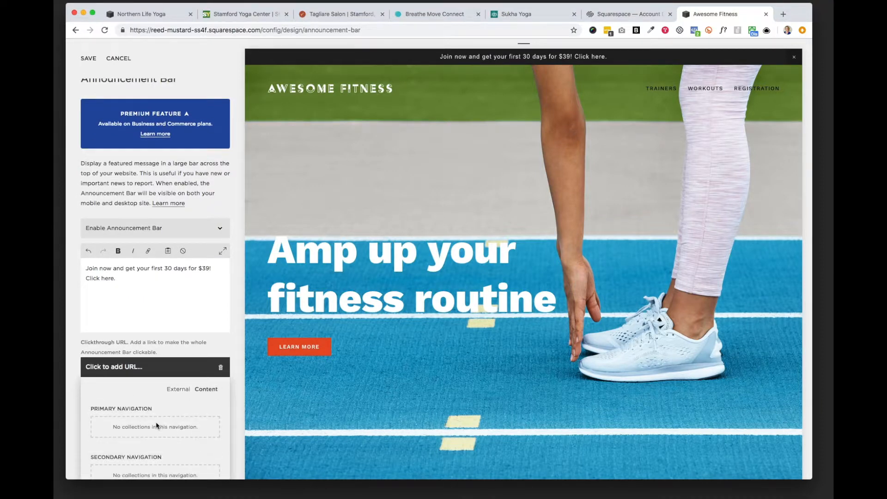
pyautogui.scroll(-5, 157, 425)
pyautogui.click(124, 409)
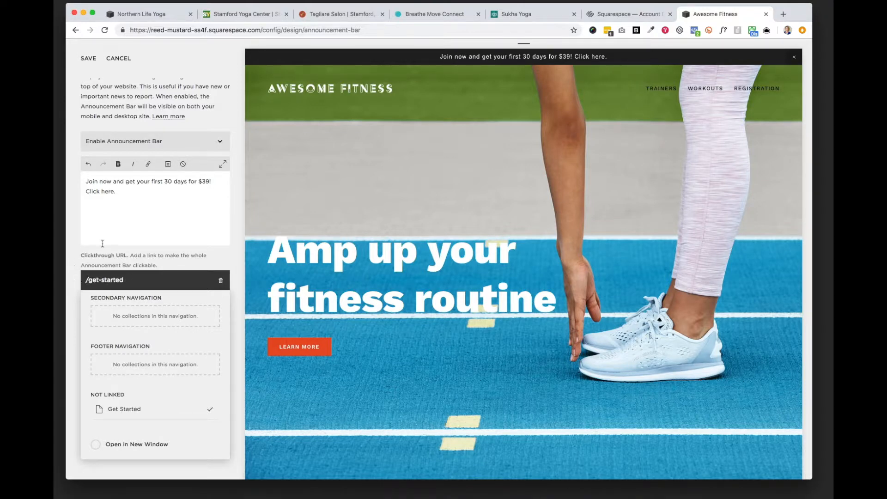
# Link the words "Click here." in the announcement text to the Get Started page and save the announcement bar
pyautogui.scroll(3, 151, 257)
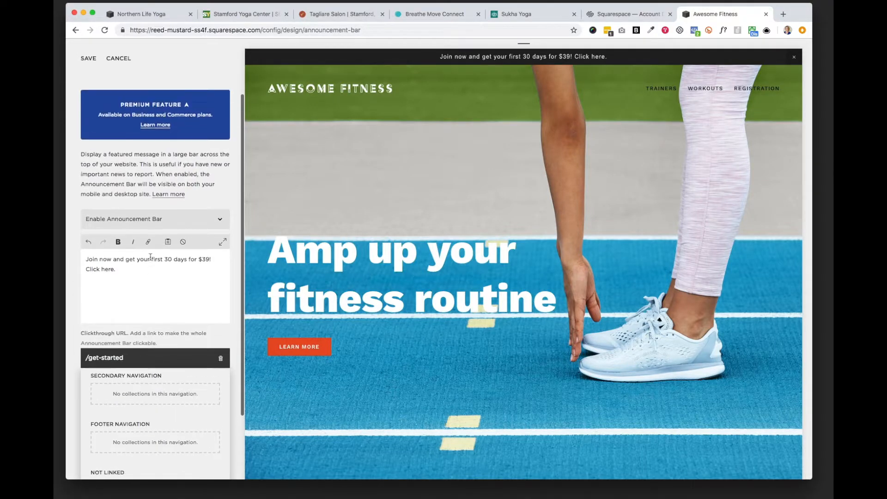
pyautogui.moveTo(118, 271); pyautogui.dragTo(75, 269)
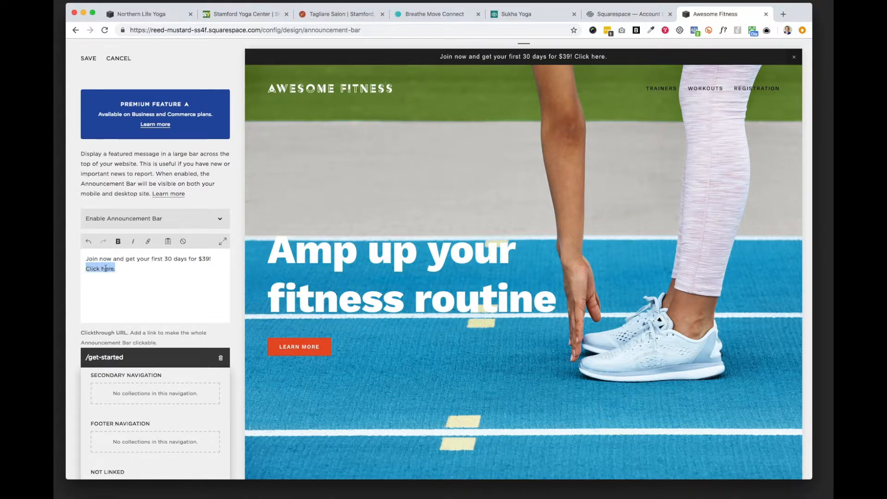
pyautogui.click(147, 241)
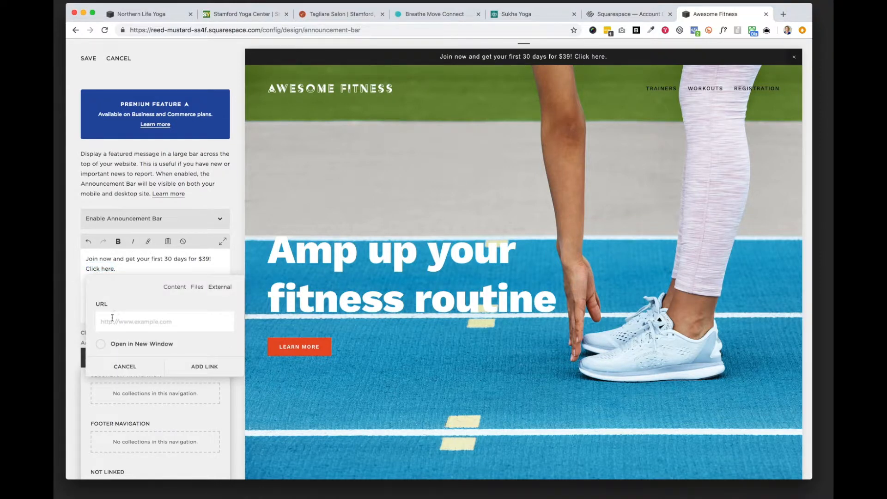
pyautogui.click(179, 287)
pyautogui.scroll(-3, 156, 360)
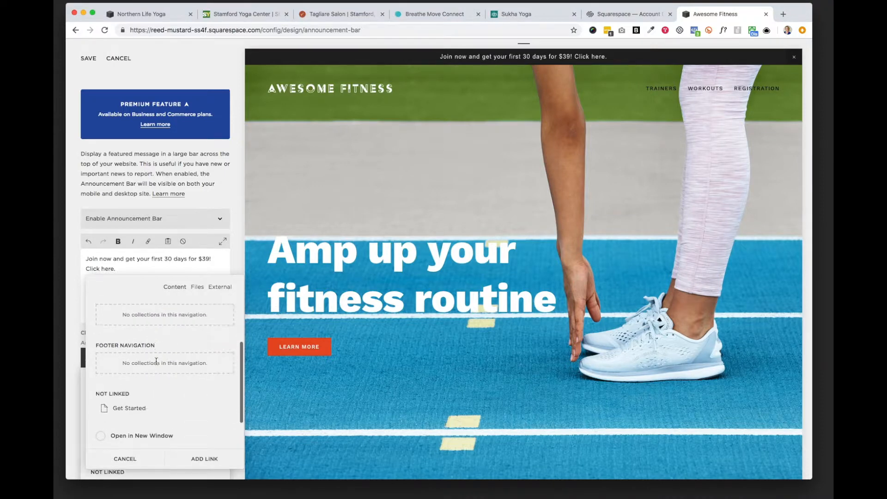
pyautogui.click(138, 408)
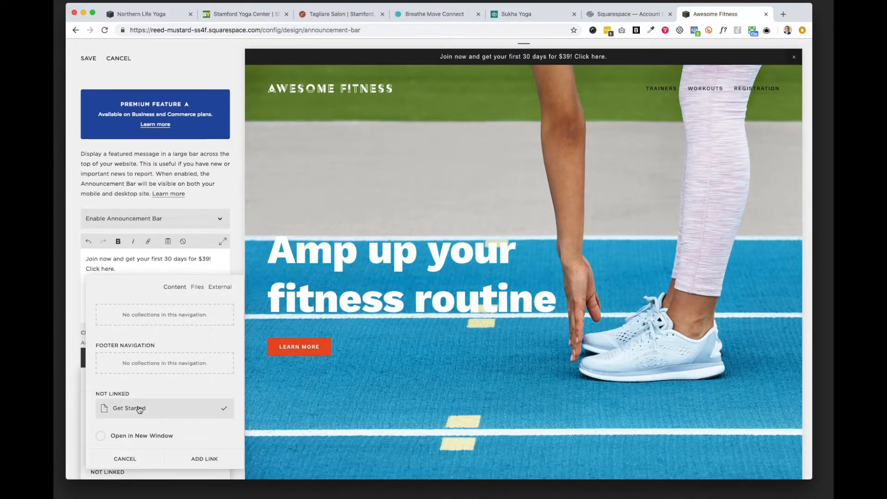
pyautogui.click(196, 457)
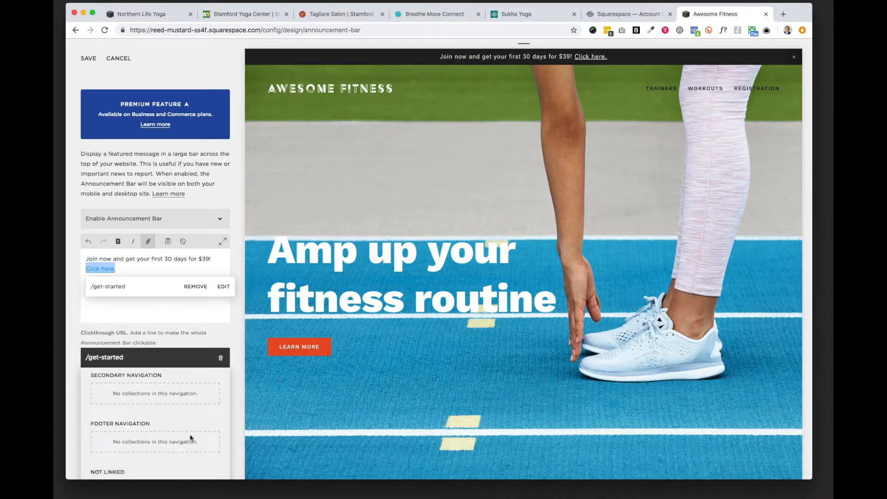
pyautogui.scroll(-2, 76, 359)
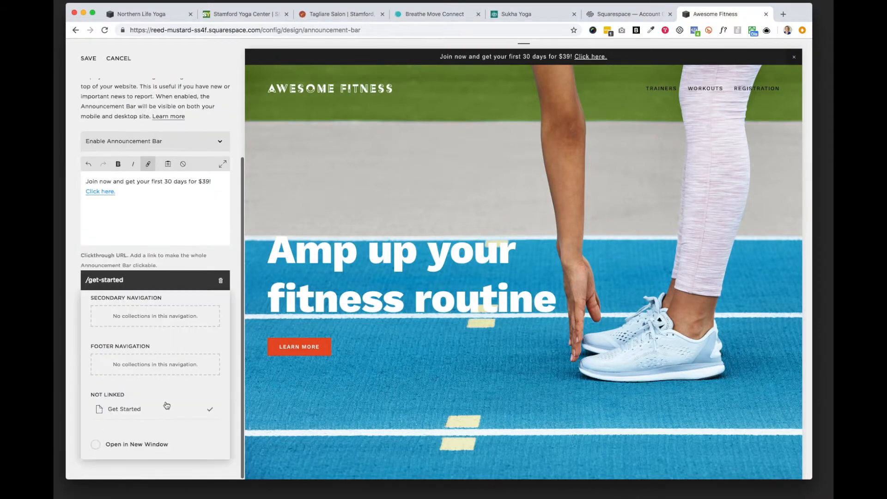
pyautogui.click(72, 359)
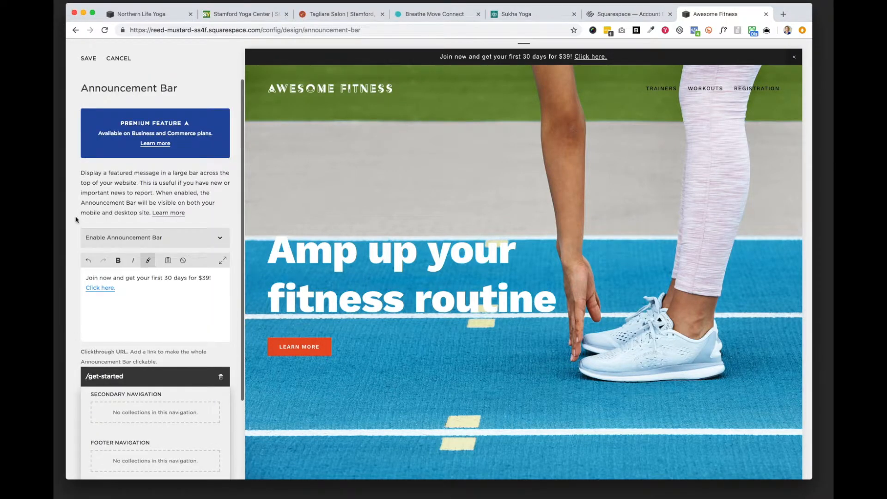
pyautogui.click(88, 58)
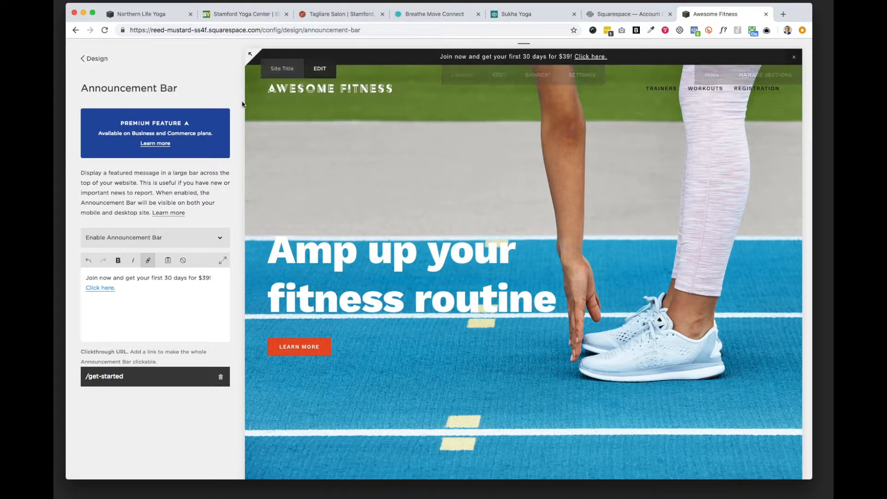
# In the Style Editor, set the announcement bar's background color to the orange-red hsl(16, 99%, 45%)
pyautogui.click(97, 58)
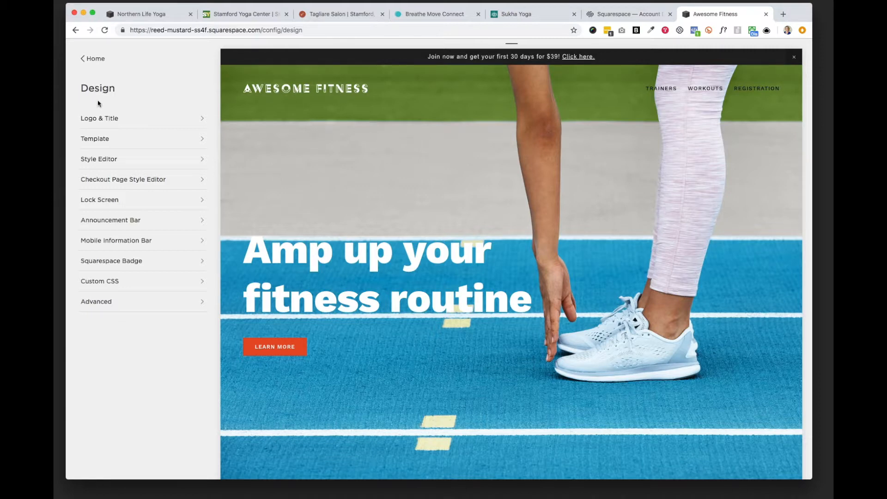
pyautogui.click(112, 159)
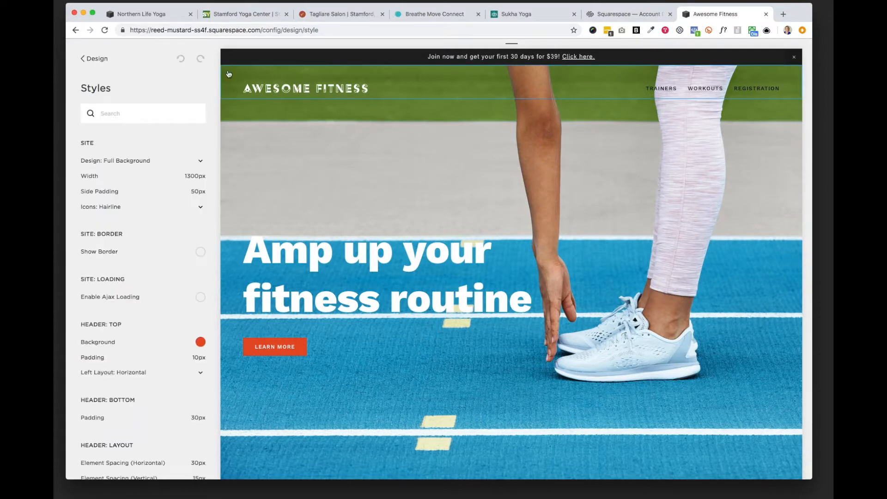
pyautogui.click(233, 58)
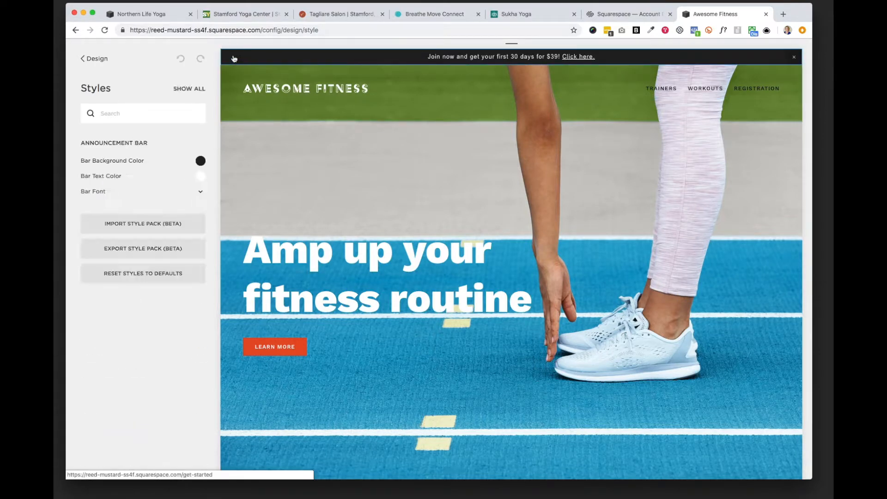
pyautogui.click(199, 160)
pyautogui.moveTo(91, 100); pyautogui.dragTo(93, 100)
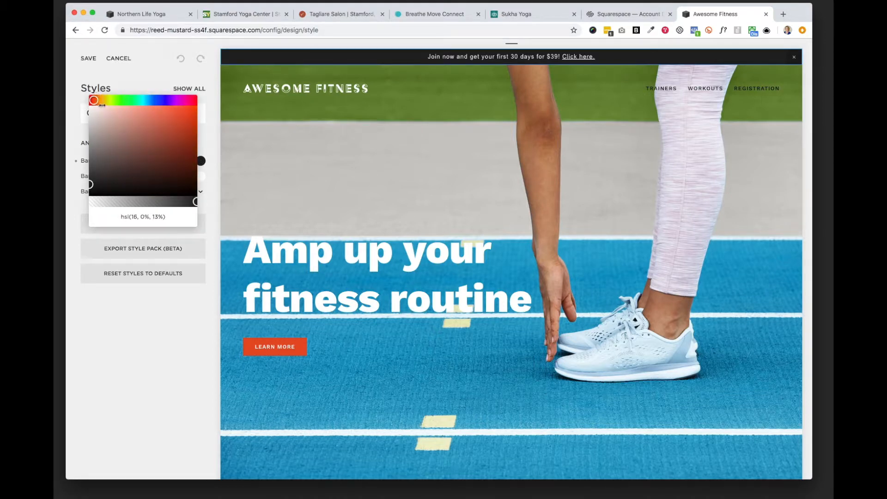
pyautogui.moveTo(90, 184); pyautogui.dragTo(197, 115)
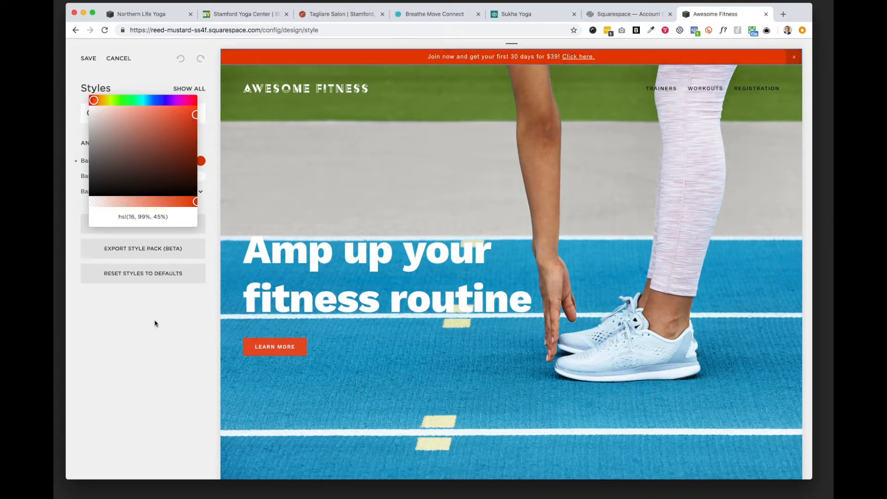
pyautogui.click(143, 335)
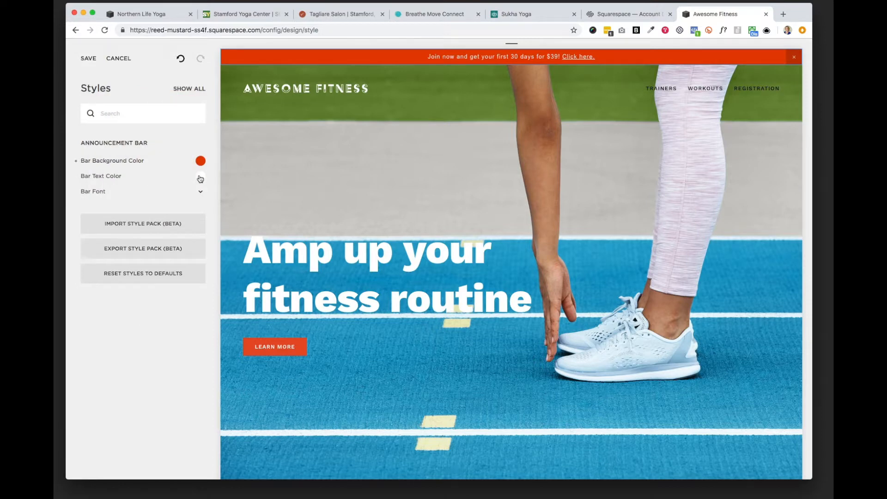
# Change the announcement bar's font to Bebas Neue
pyautogui.click(199, 194)
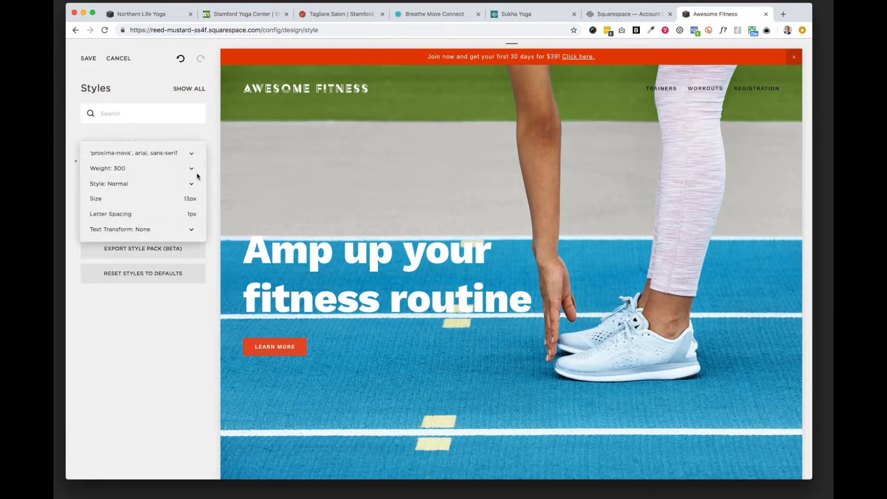
pyautogui.click(192, 153)
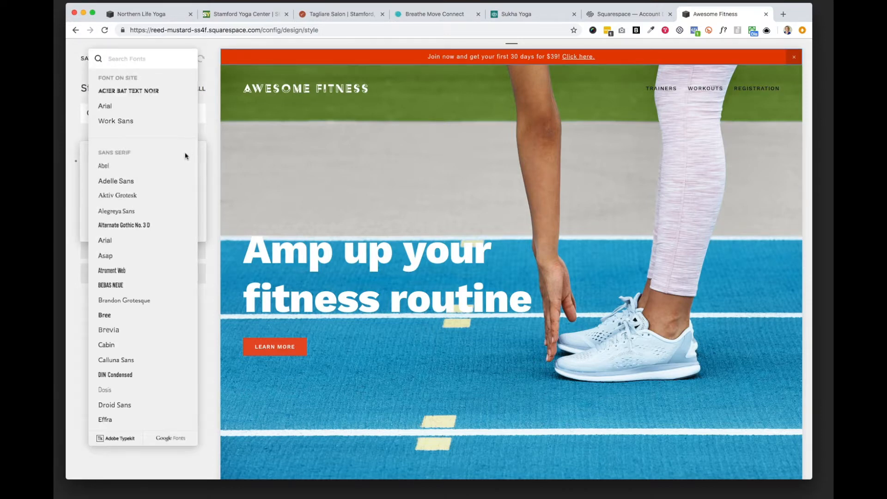
pyautogui.scroll(-4, 149, 167)
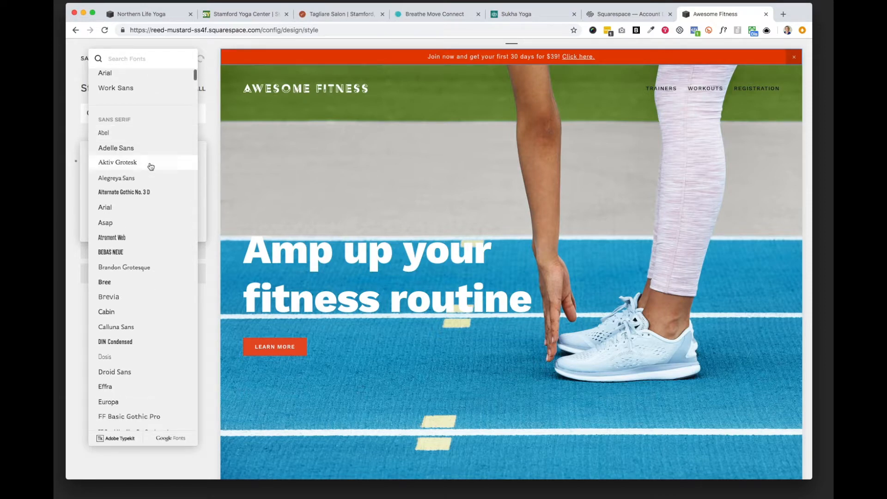
pyautogui.click(123, 211)
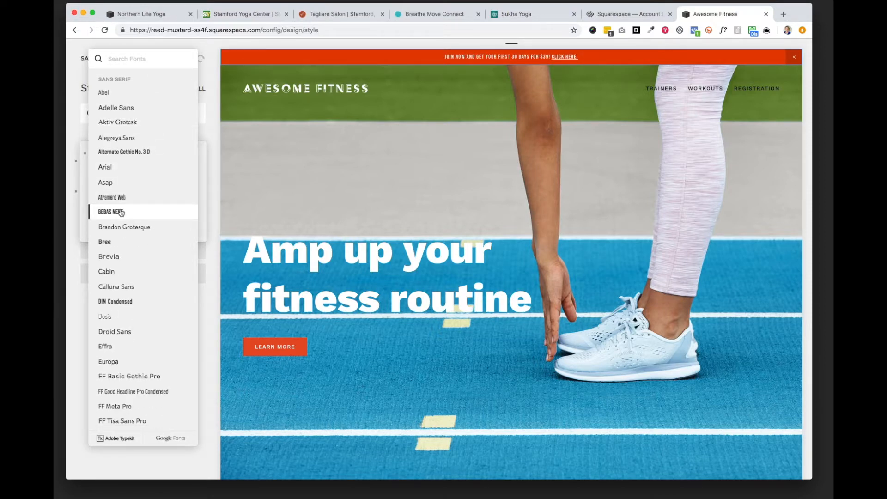
pyautogui.click(81, 309)
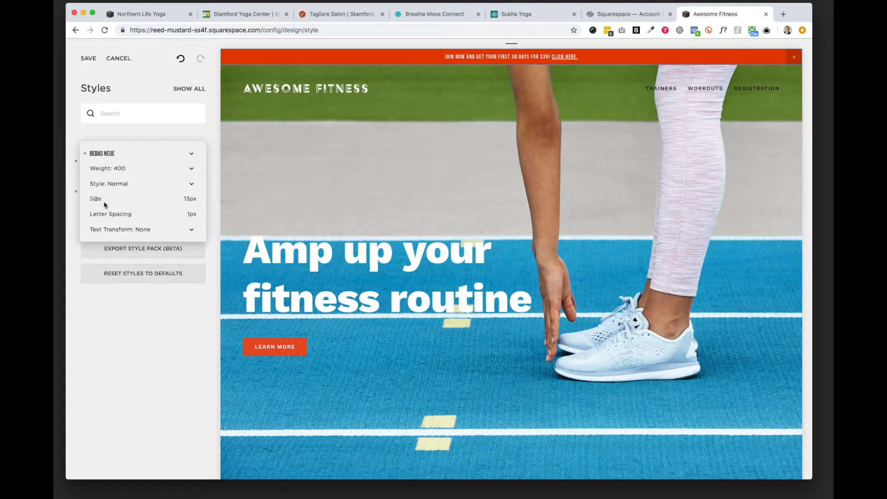
# Set the announcement bar's font size to 20px and save the style changes
pyautogui.moveTo(95, 198); pyautogui.dragTo(101, 199)
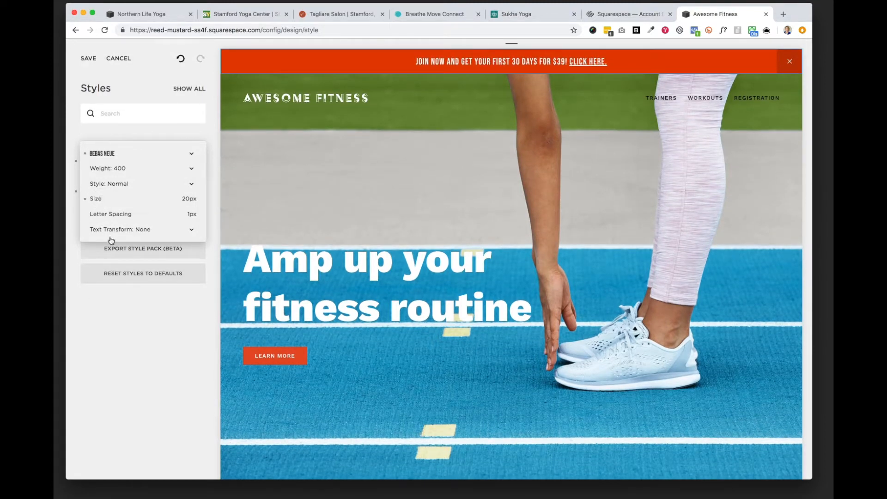
pyautogui.click(136, 301)
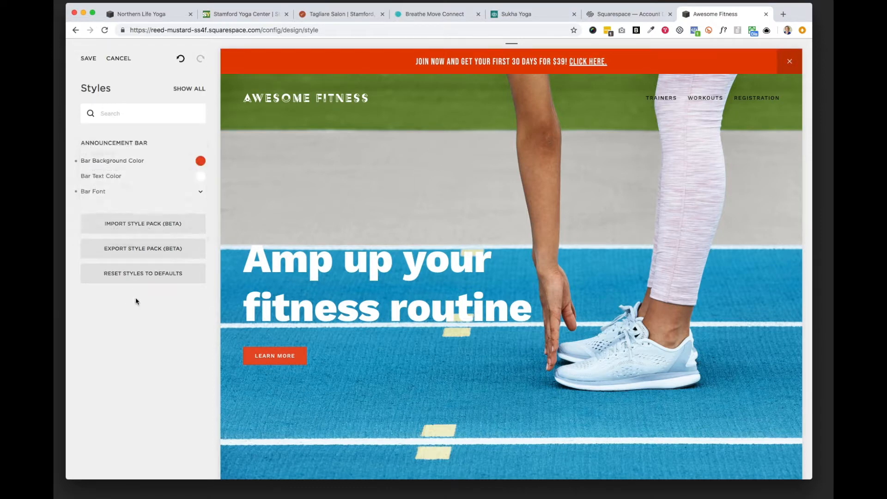
pyautogui.click(89, 59)
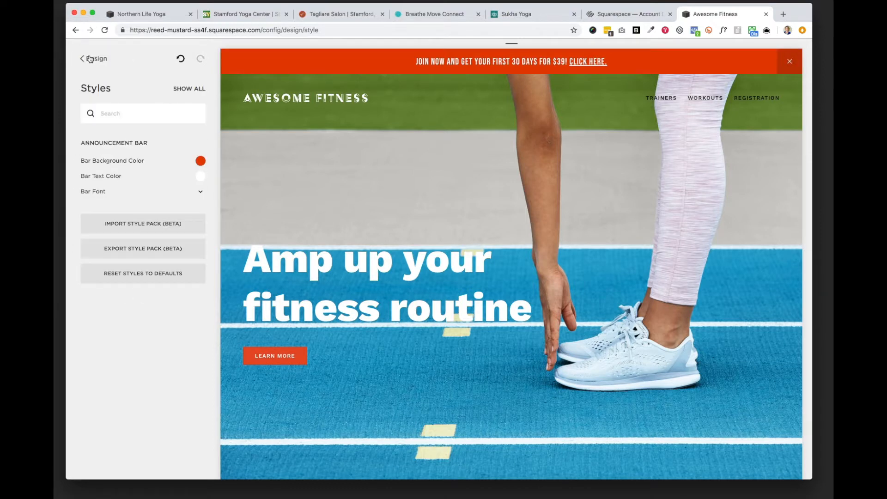